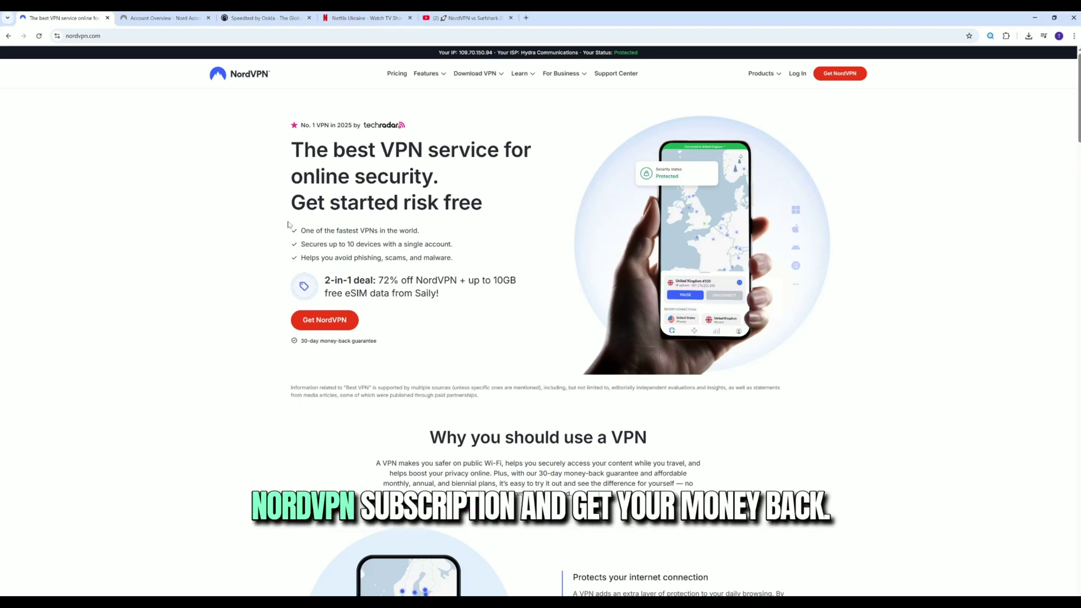
# Browse the NordVPN pricing and home pages, then bring up the Nord Account dashboard tab
pyautogui.click(396, 72)
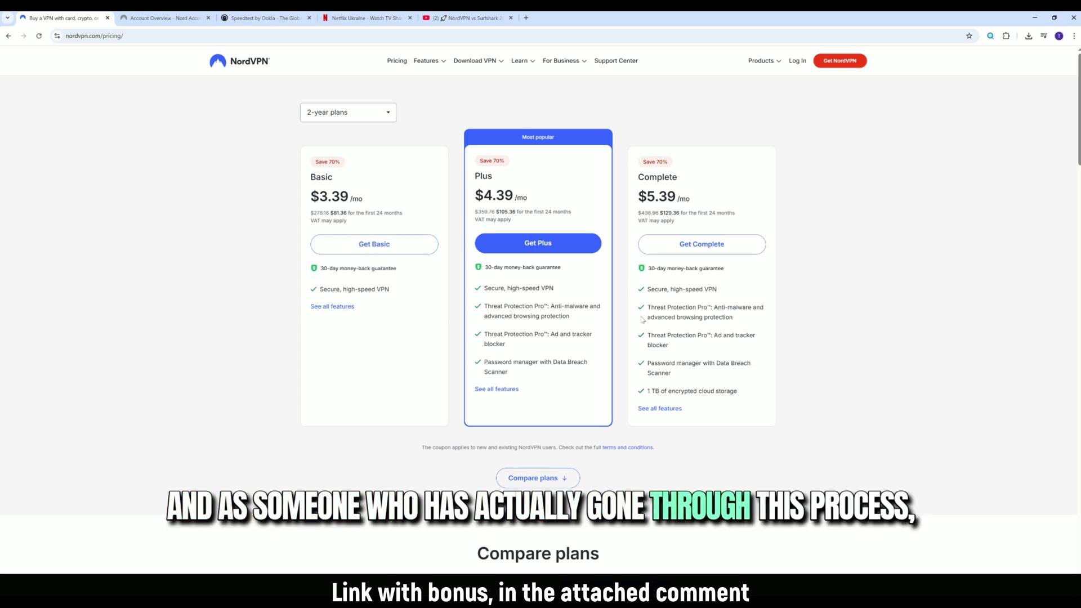
pyautogui.click(241, 66)
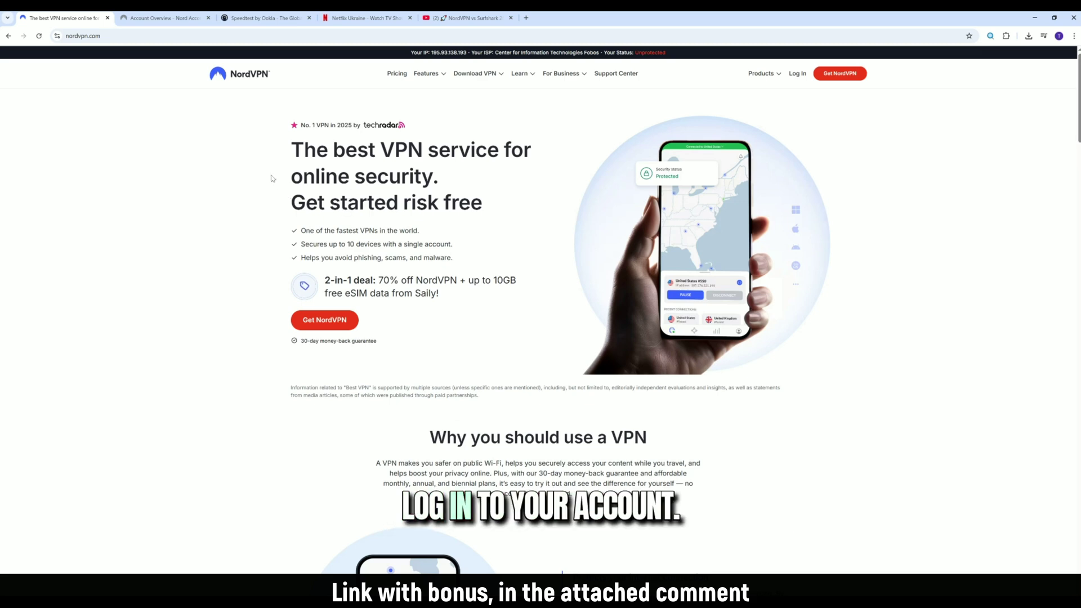
pyautogui.click(165, 18)
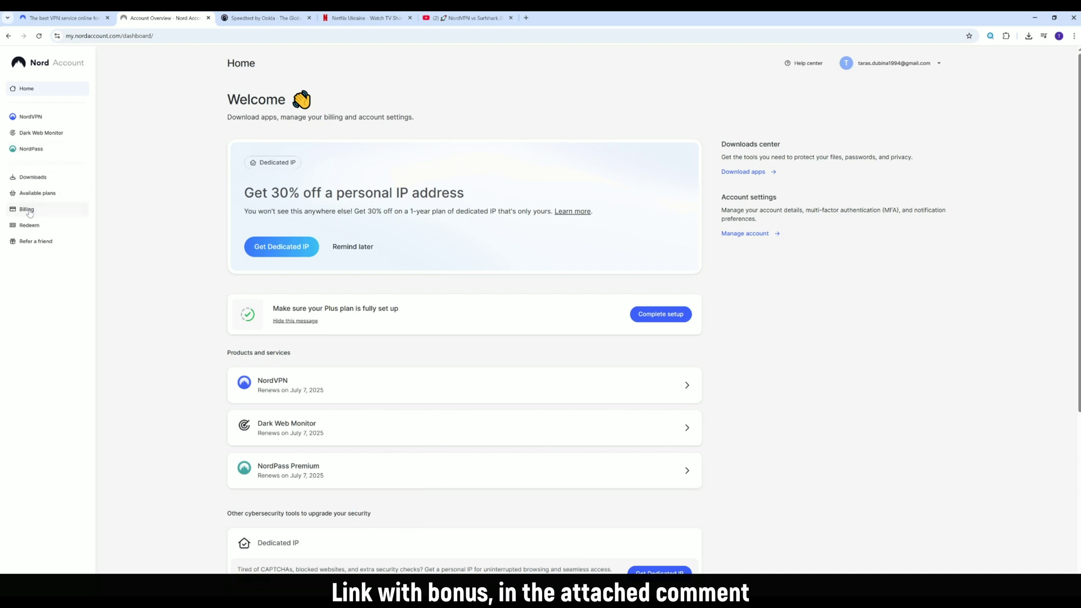
# Cancel auto-renewal on the Billing page, keeping the plan active until July 7, 2025
pyautogui.click(28, 211)
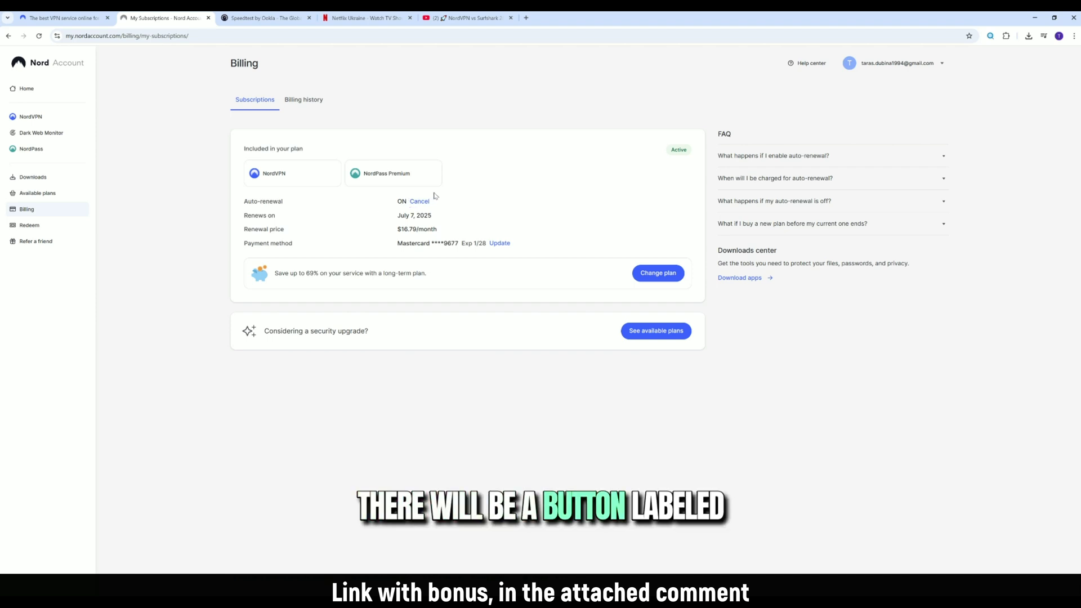
pyautogui.click(419, 204)
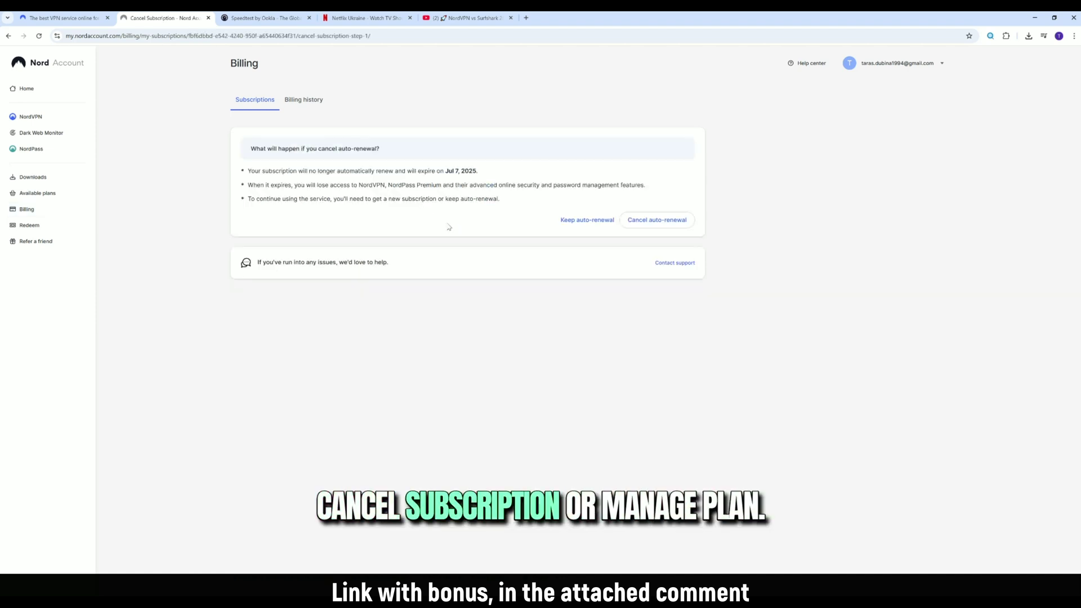
pyautogui.click(659, 222)
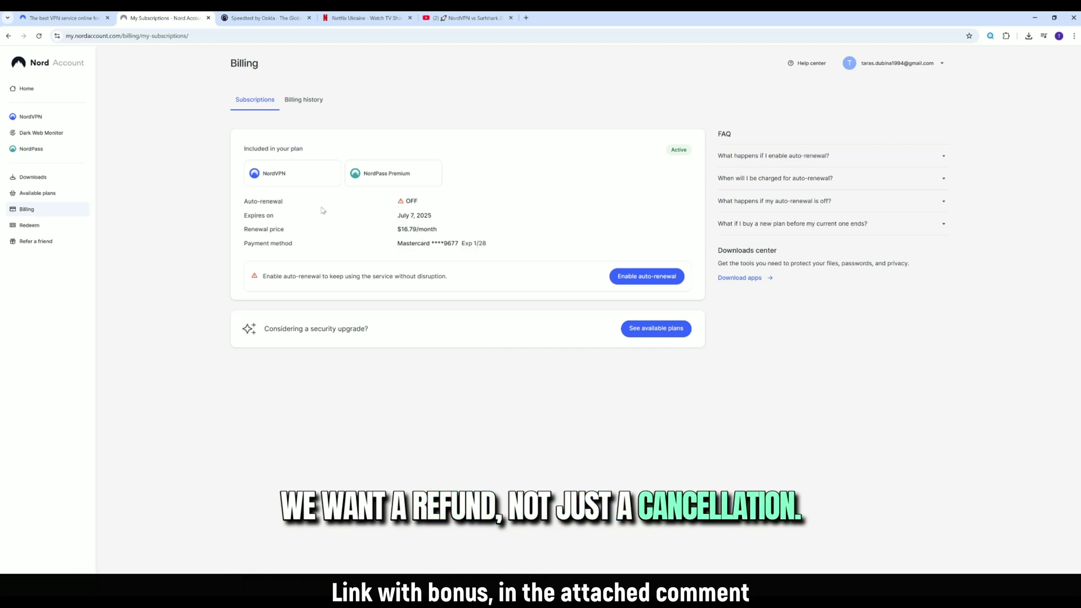
# Return to nordvpn.com and open the NordVPN Support center help page
pyautogui.click(74, 18)
pyautogui.scroll(-2, 516, 332)
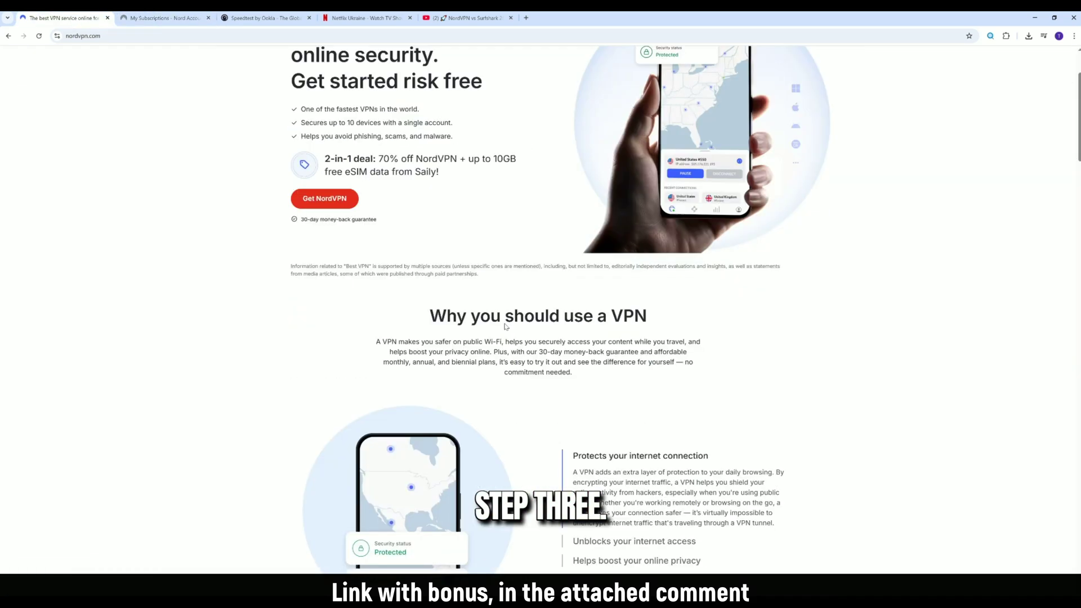
pyautogui.scroll(-2, 515, 332)
pyautogui.scroll(-3, 517, 332)
pyautogui.scroll(-5, 516, 332)
pyautogui.scroll(-5, 541, 338)
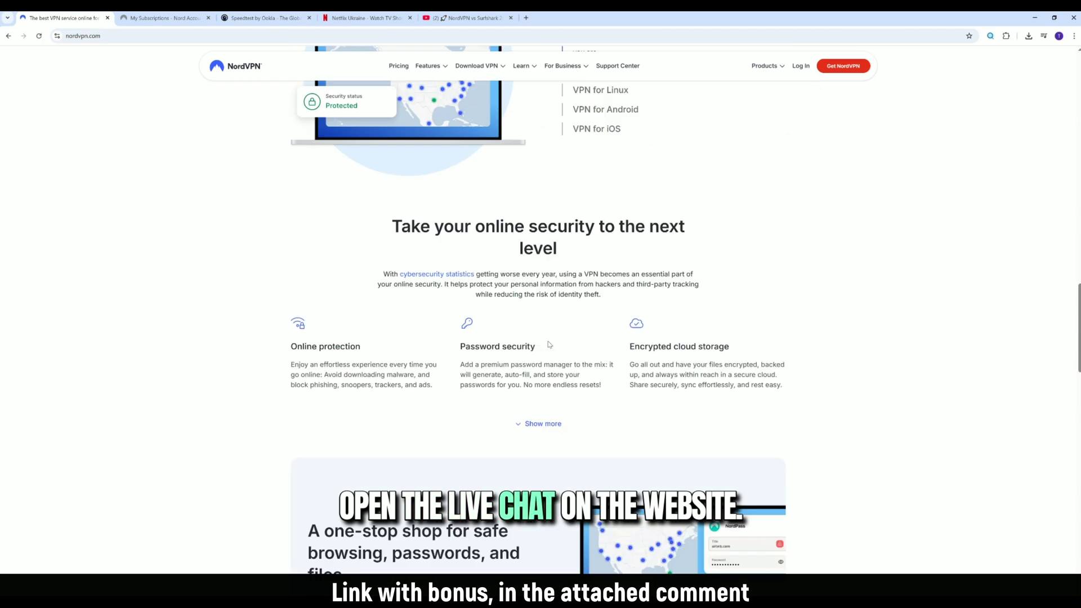
pyautogui.scroll(-5, 557, 346)
pyautogui.scroll(-3, 566, 356)
pyautogui.scroll(-3, 566, 357)
pyautogui.scroll(-2, 564, 364)
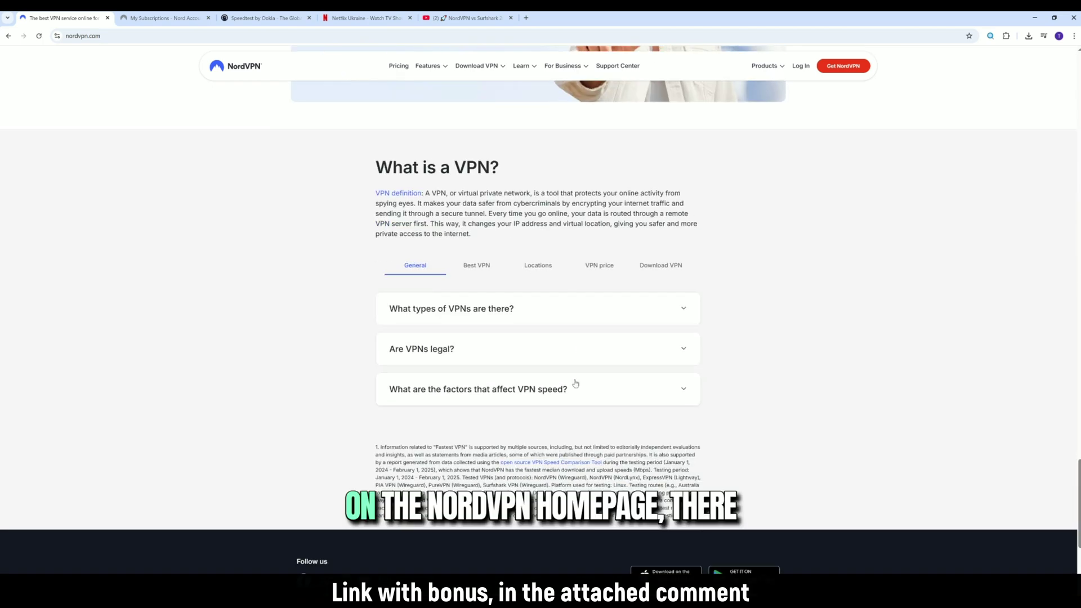
pyautogui.scroll(-2, 563, 369)
pyautogui.scroll(-1, 554, 379)
pyautogui.scroll(-1, 555, 380)
pyautogui.scroll(-1, 563, 362)
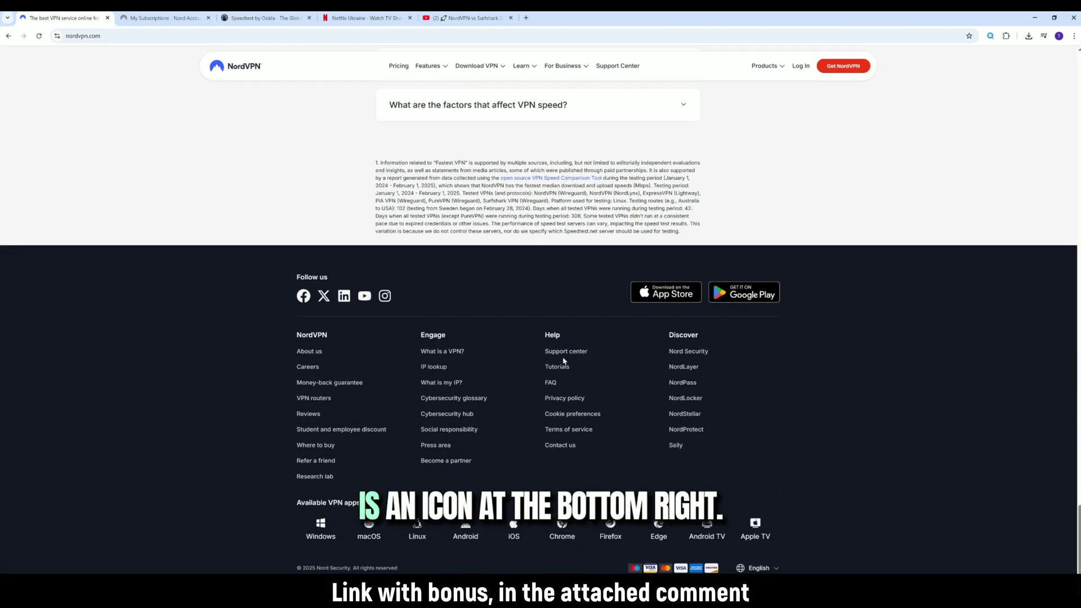
pyautogui.click(565, 352)
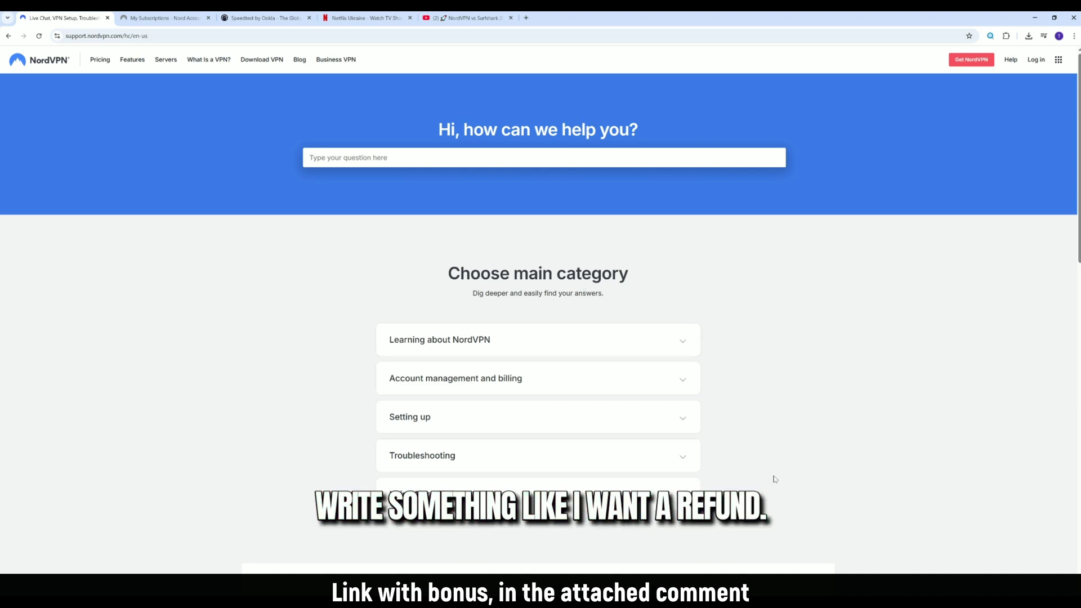
pyautogui.scroll(-2, 774, 479)
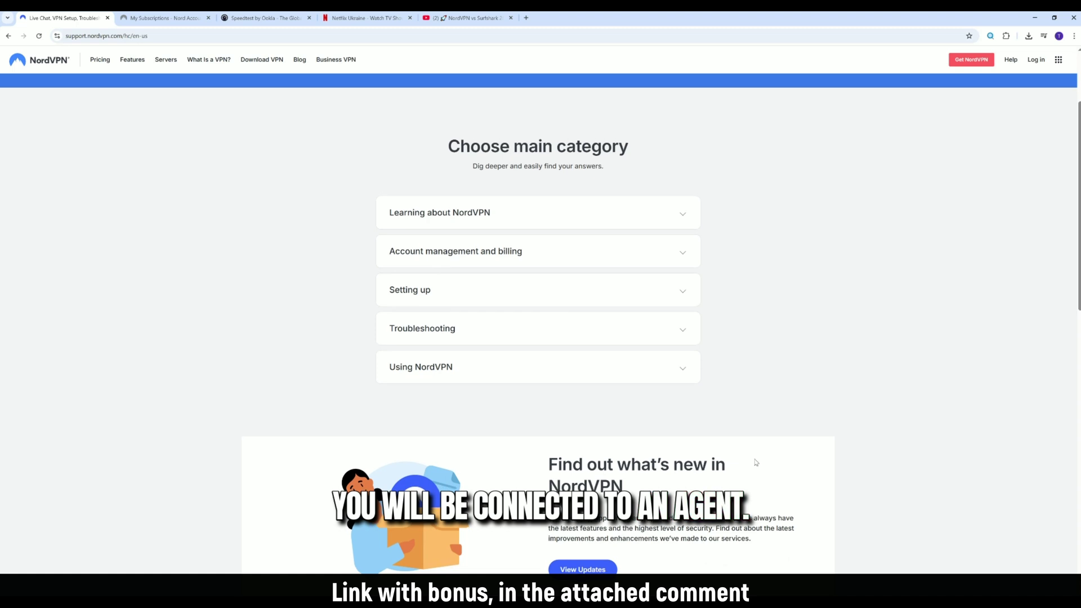
pyautogui.scroll(-5, 750, 468)
pyautogui.scroll(-1, 480, 451)
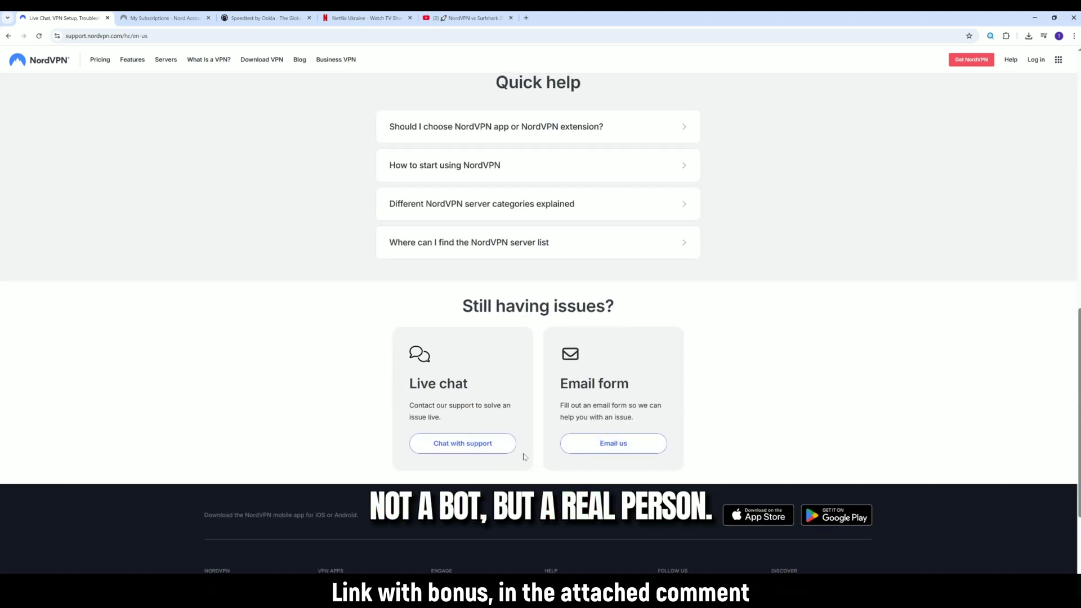
# Start a live chat using Chat with support
pyautogui.click(481, 446)
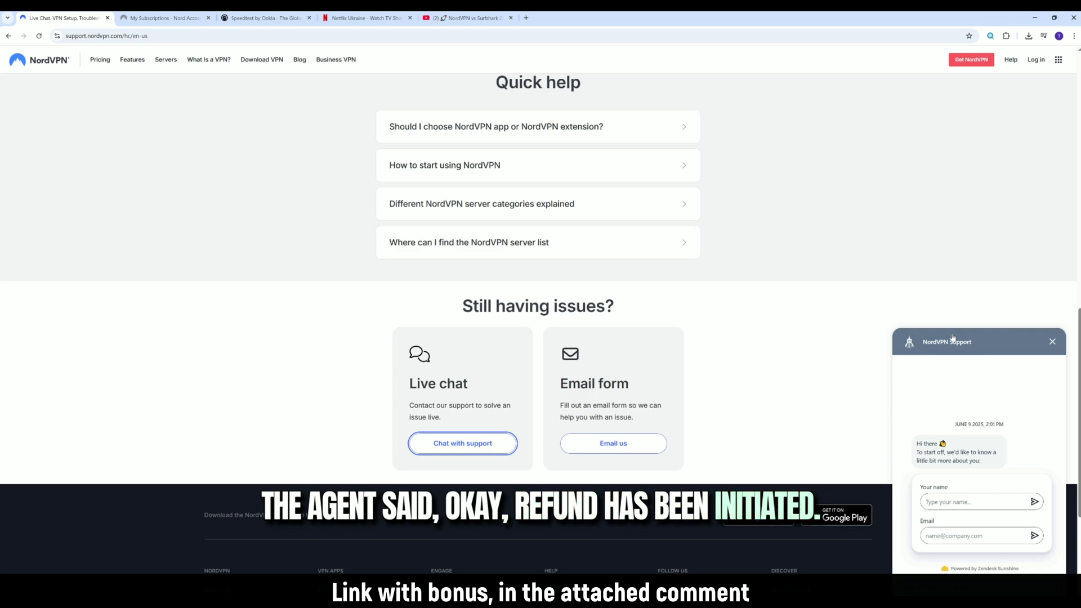
pyautogui.scroll(3, 770, 377)
pyautogui.scroll(2, 771, 385)
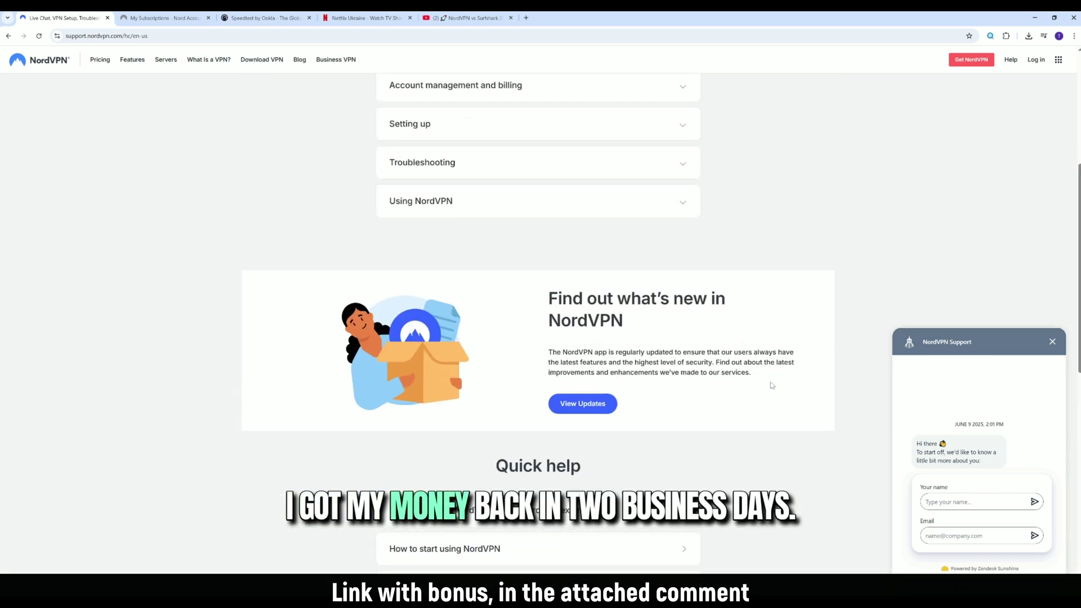
pyautogui.scroll(3, 771, 385)
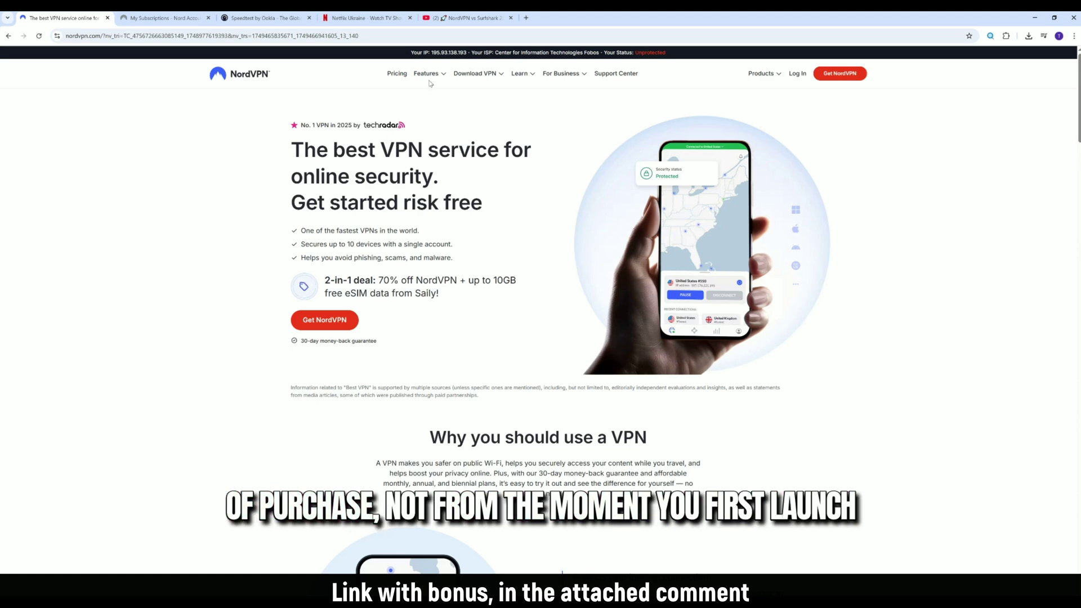
pyautogui.click(396, 73)
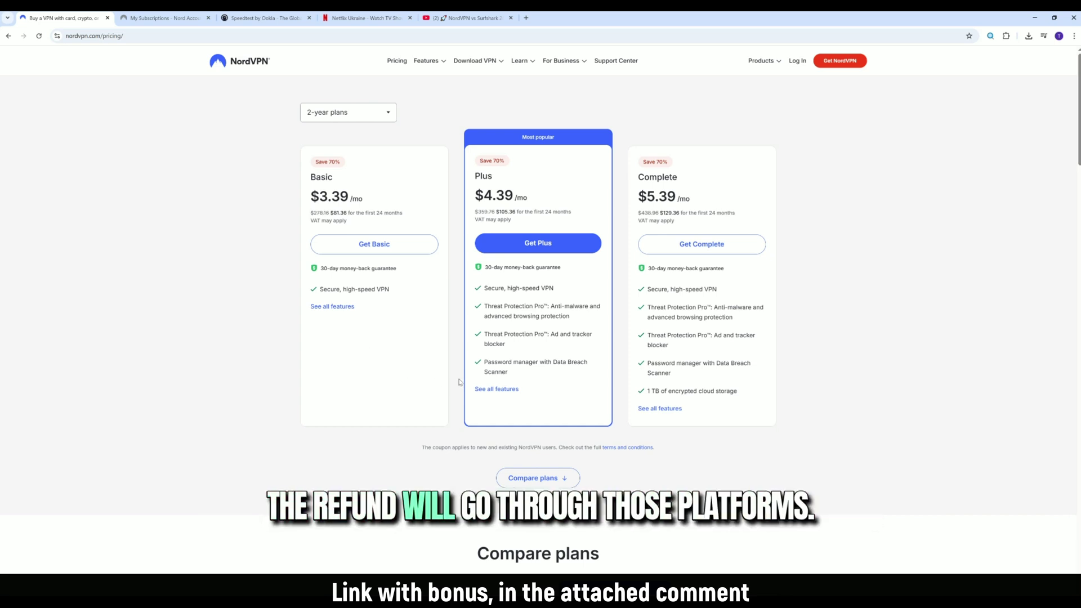
pyautogui.scroll(-1, 431, 392)
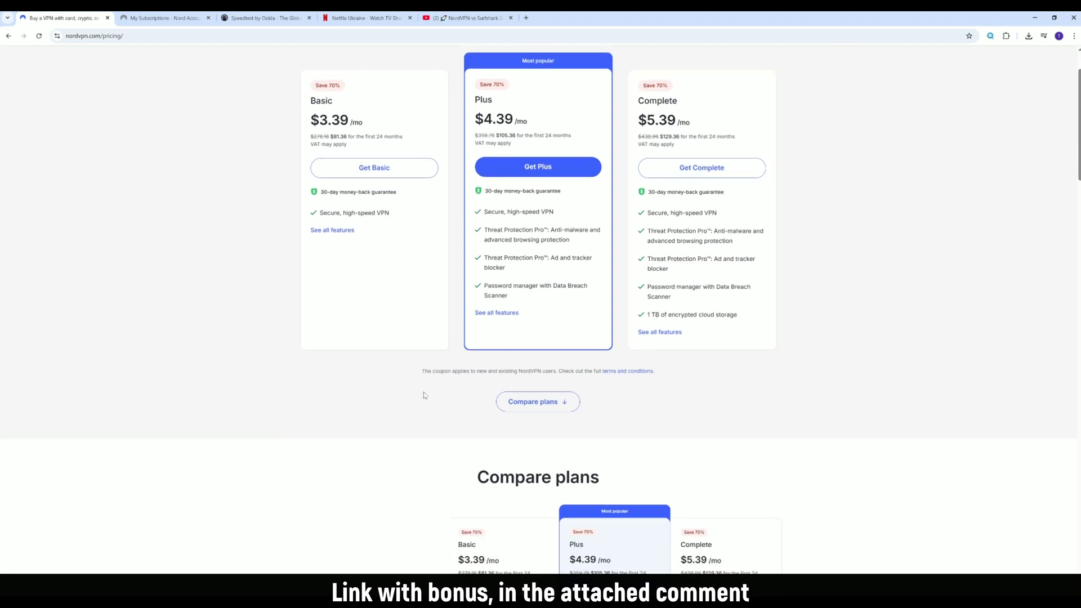
pyautogui.scroll(-1, 337, 380)
pyautogui.scroll(-1, 304, 375)
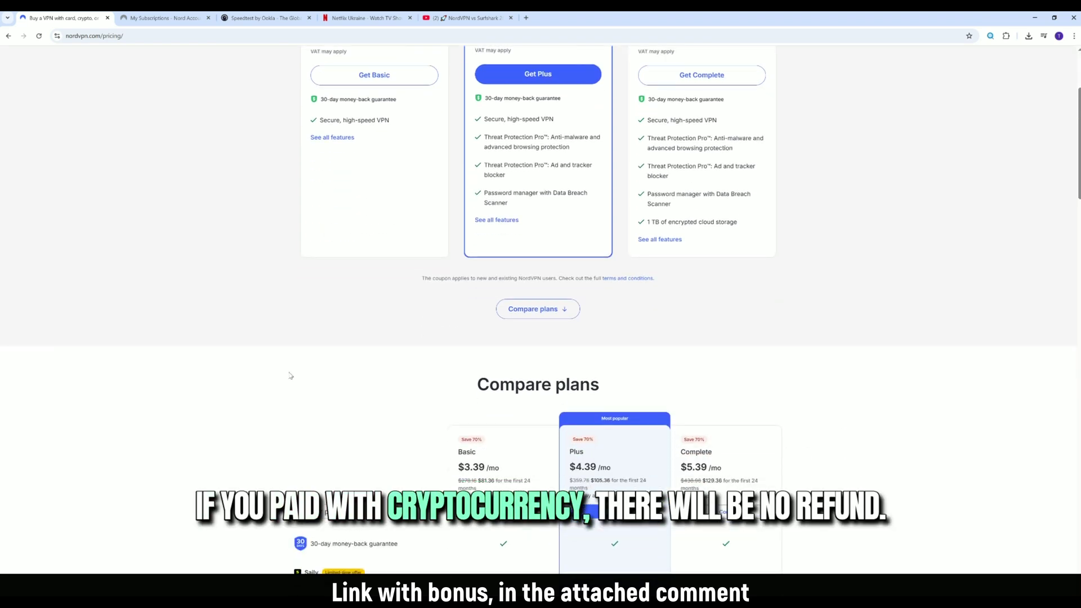
pyautogui.scroll(-1, 258, 366)
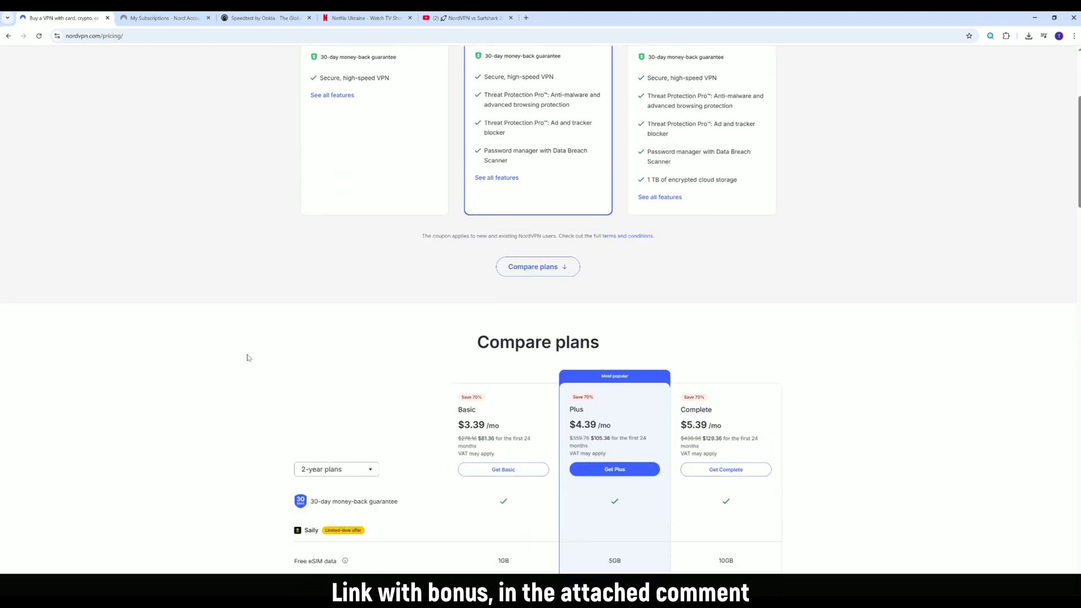
pyautogui.scroll(-1, 247, 357)
pyautogui.scroll(-1, 248, 358)
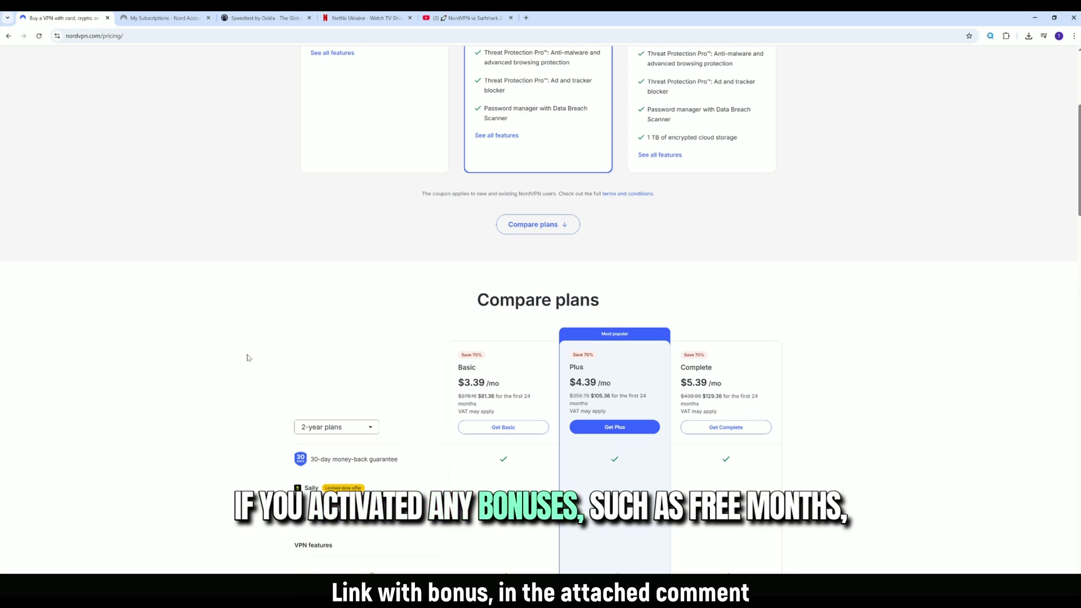
pyautogui.scroll(-1, 247, 357)
pyautogui.scroll(-1, 248, 357)
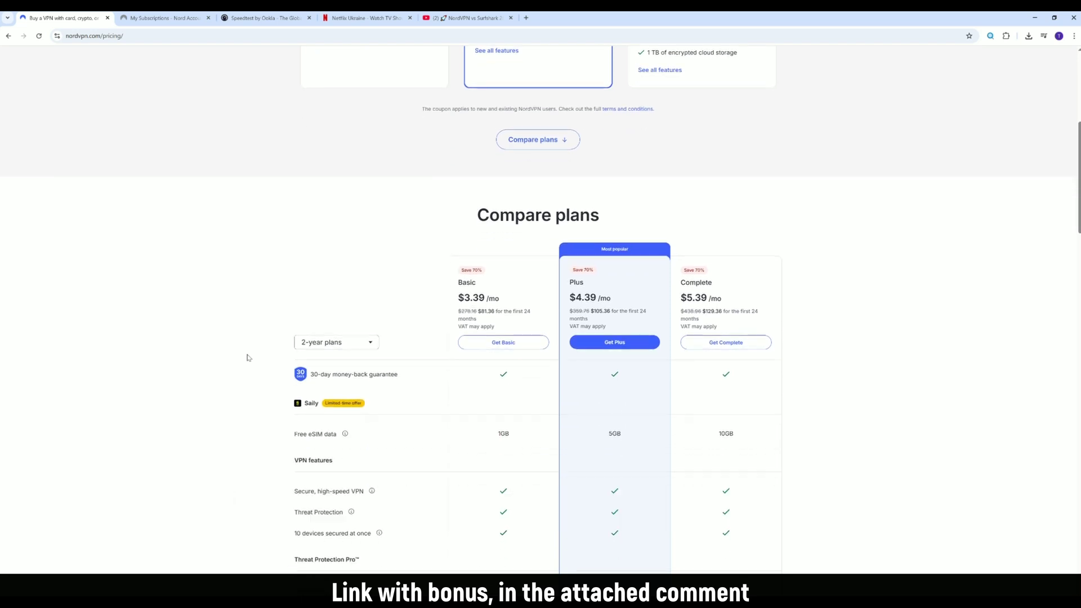
pyautogui.scroll(-1, 248, 358)
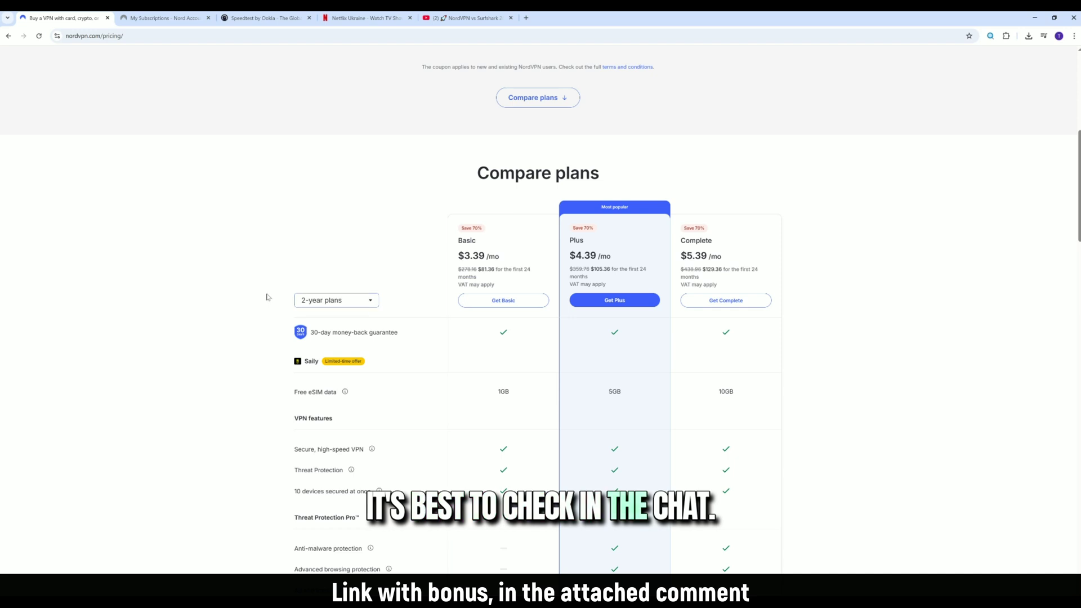
pyautogui.scroll(-1, 268, 295)
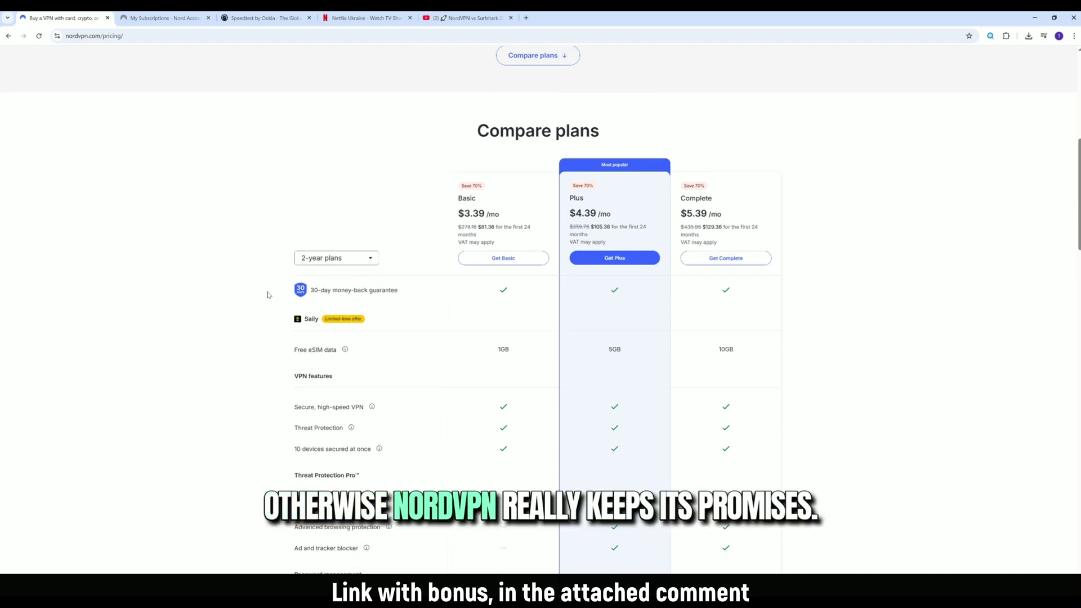
pyautogui.scroll(-2, 267, 295)
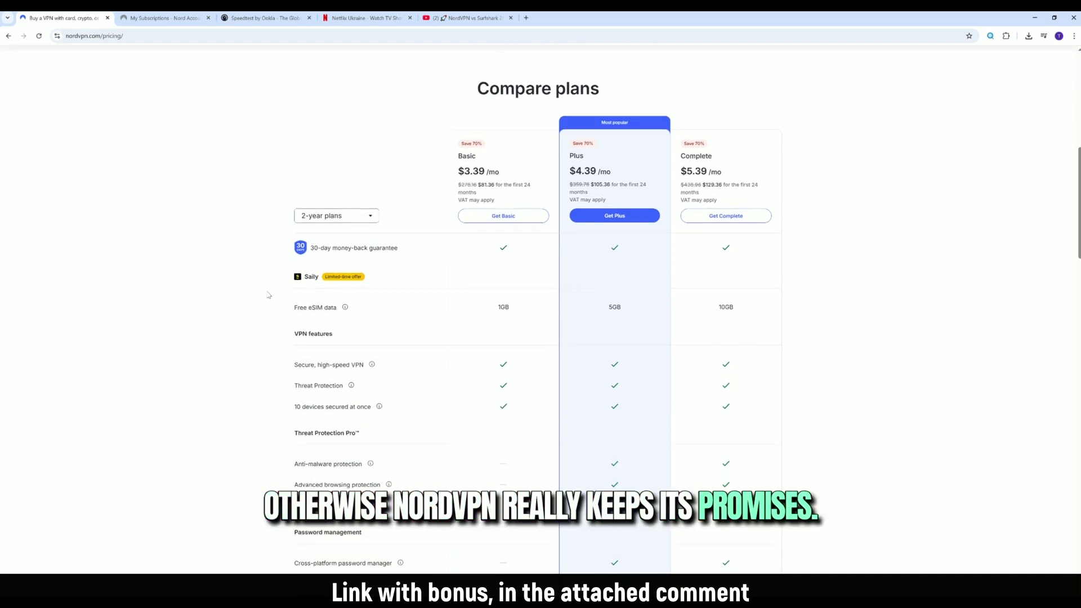
pyautogui.scroll(-2, 267, 294)
pyautogui.scroll(-2, 268, 295)
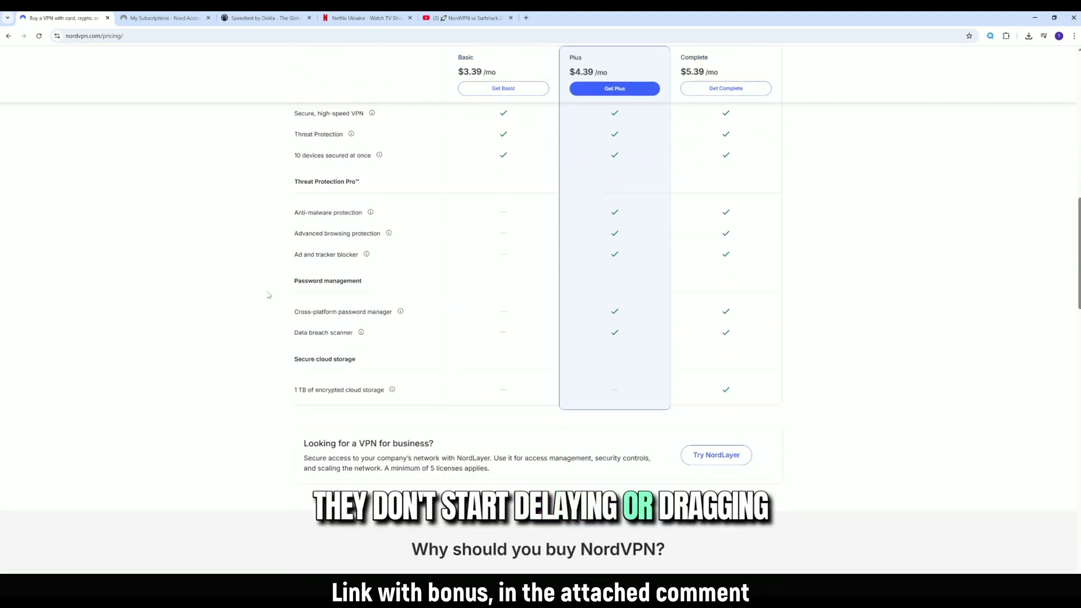
pyautogui.scroll(-2, 268, 295)
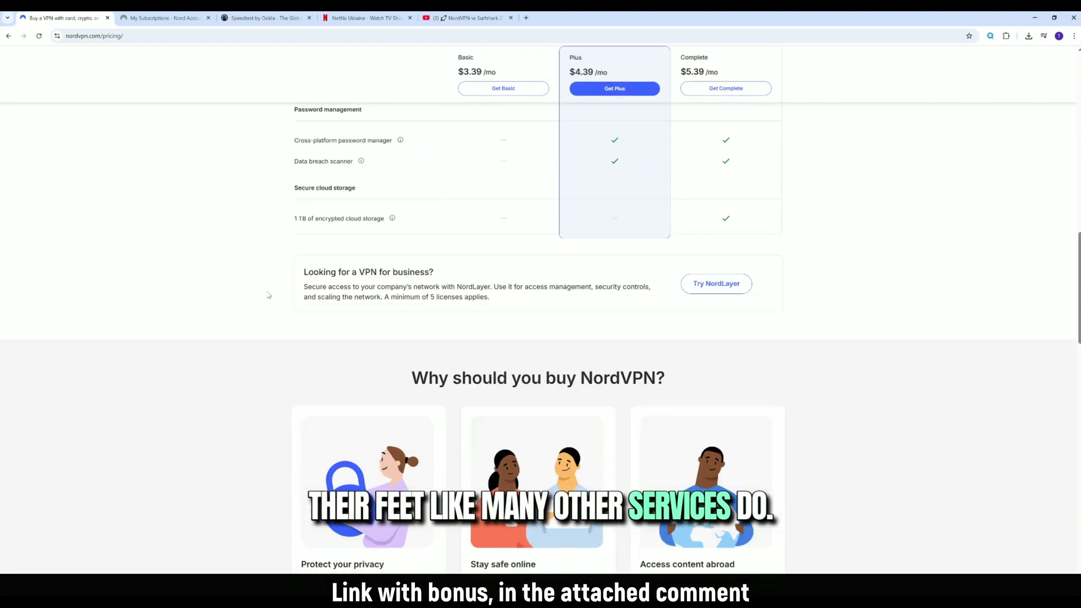
pyautogui.scroll(-2, 268, 295)
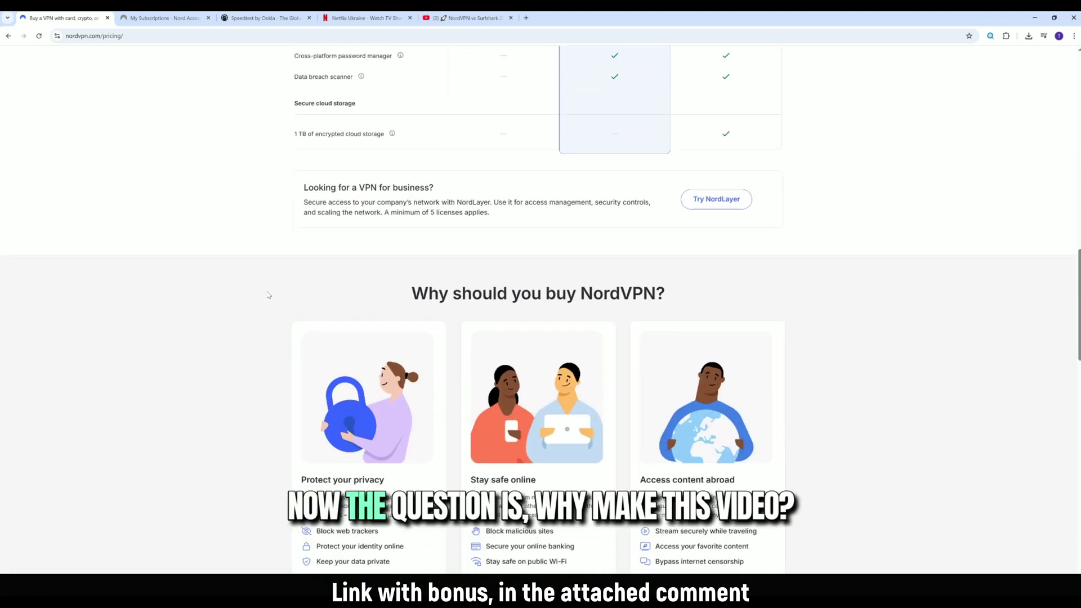
pyautogui.scroll(-1, 268, 295)
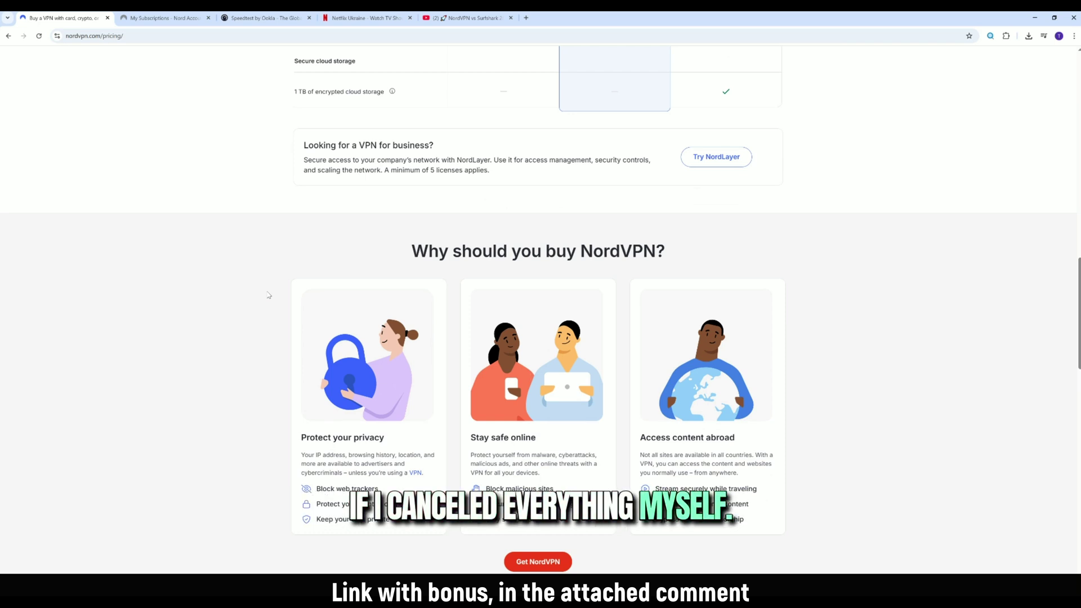
pyautogui.scroll(-1, 268, 295)
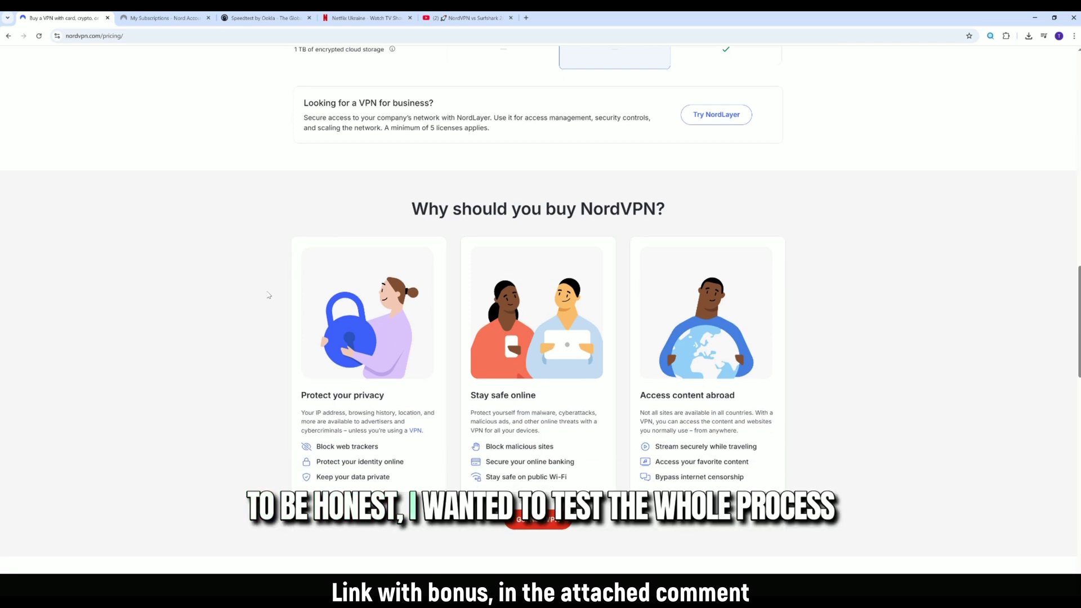
pyautogui.scroll(-1, 268, 295)
pyautogui.scroll(-1, 269, 295)
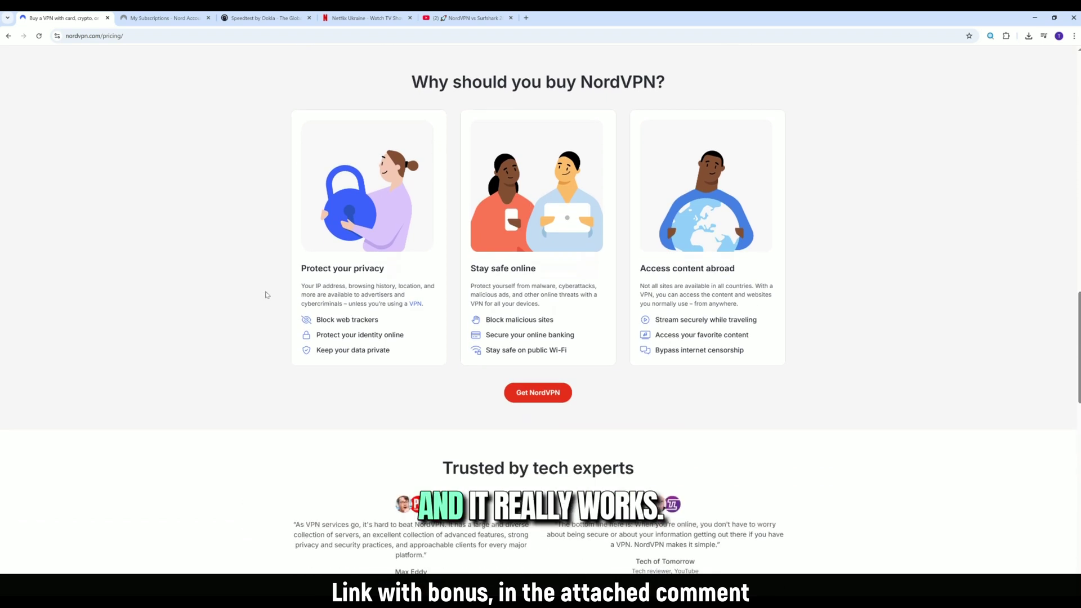
pyautogui.scroll(-1, 269, 295)
pyautogui.scroll(-1, 267, 279)
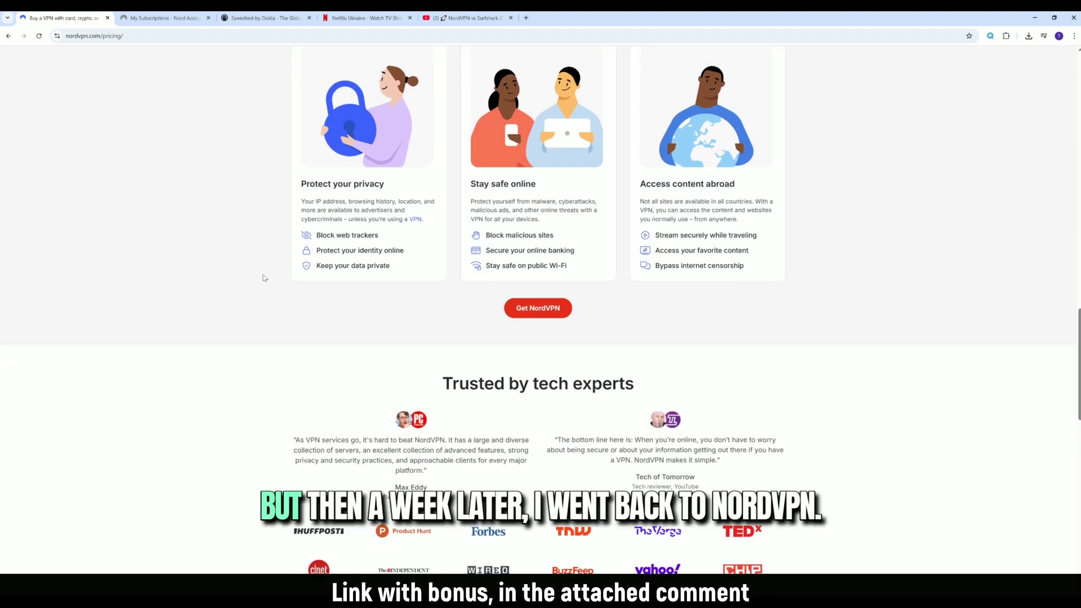
pyautogui.scroll(-1, 263, 276)
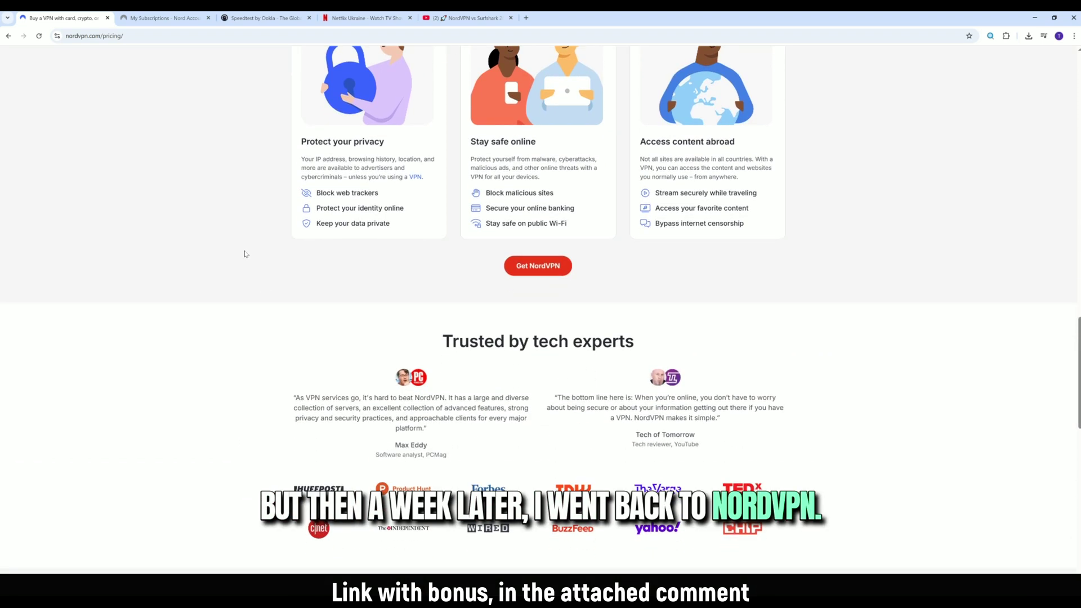
pyautogui.scroll(2, 246, 254)
pyautogui.scroll(5, 249, 254)
pyautogui.scroll(8, 250, 254)
pyautogui.scroll(5, 253, 254)
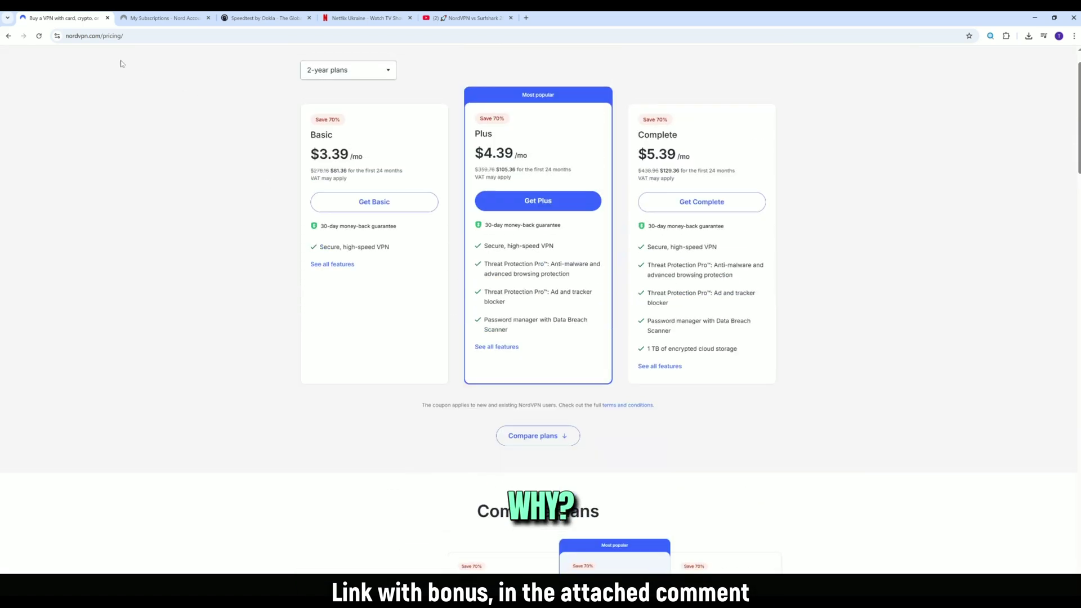
# Re-enable auto-renewal on the Nord Account Billing page, then go to the YouTube video tab
pyautogui.click(165, 17)
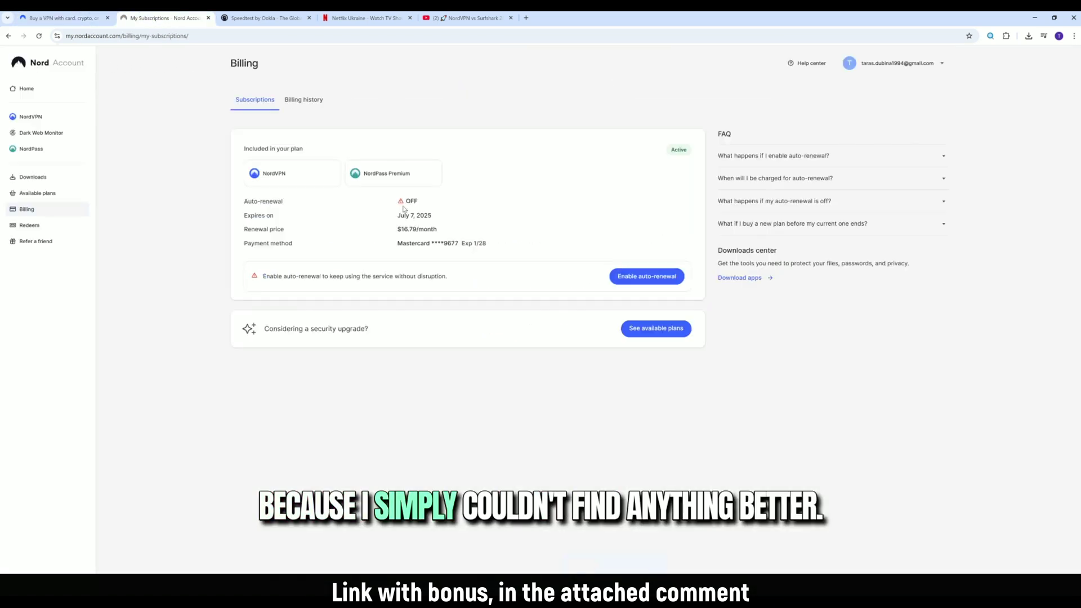
pyautogui.click(635, 277)
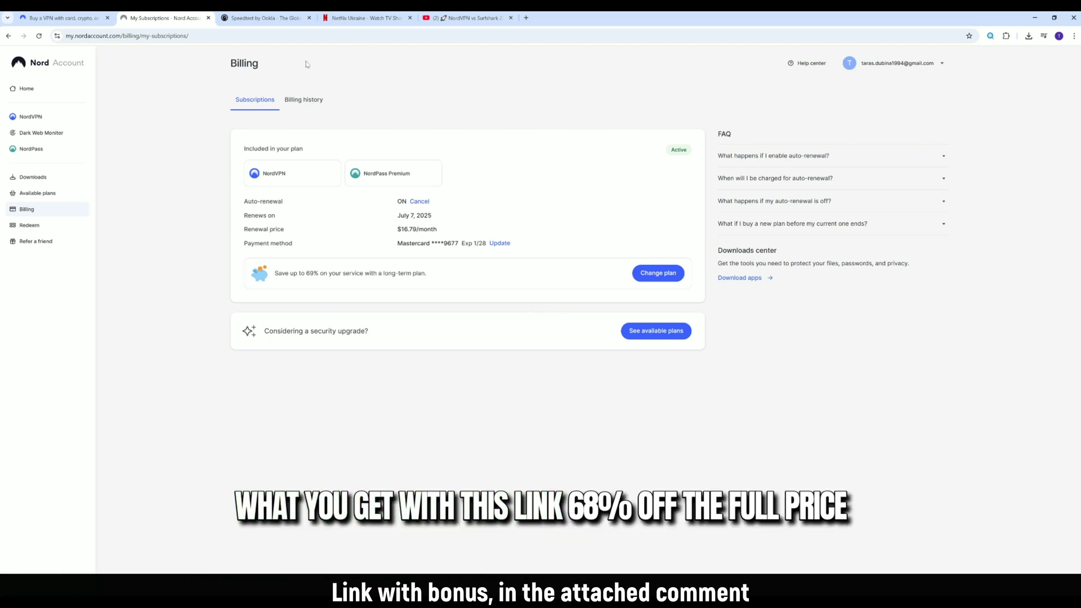
pyautogui.click(469, 17)
pyautogui.scroll(-3, 145, 333)
pyautogui.scroll(-2, 144, 333)
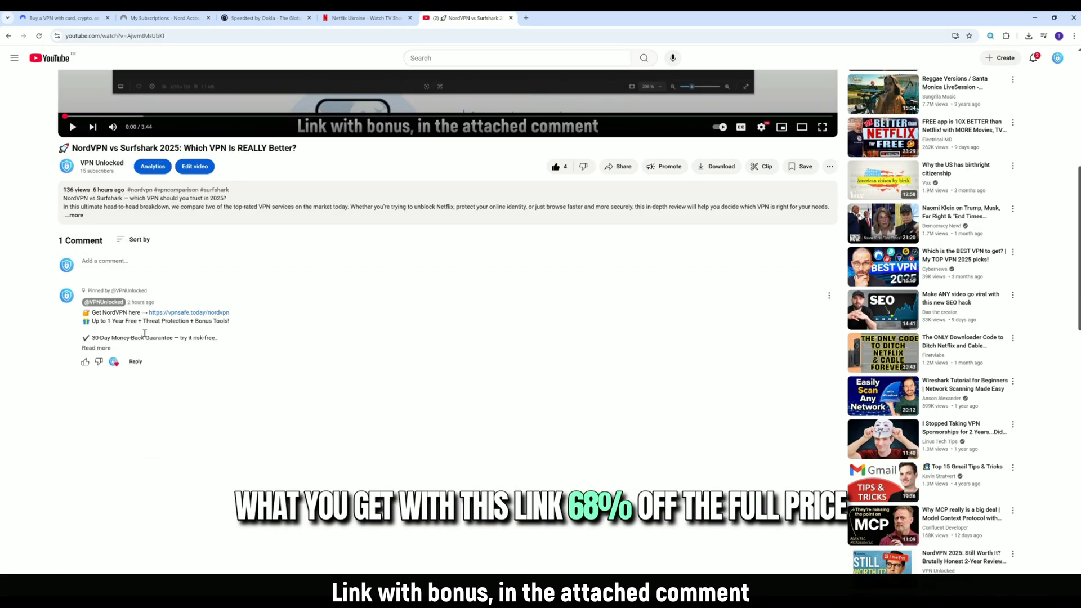
# Expand the pinned YouTube comment with Read more
pyautogui.click(98, 348)
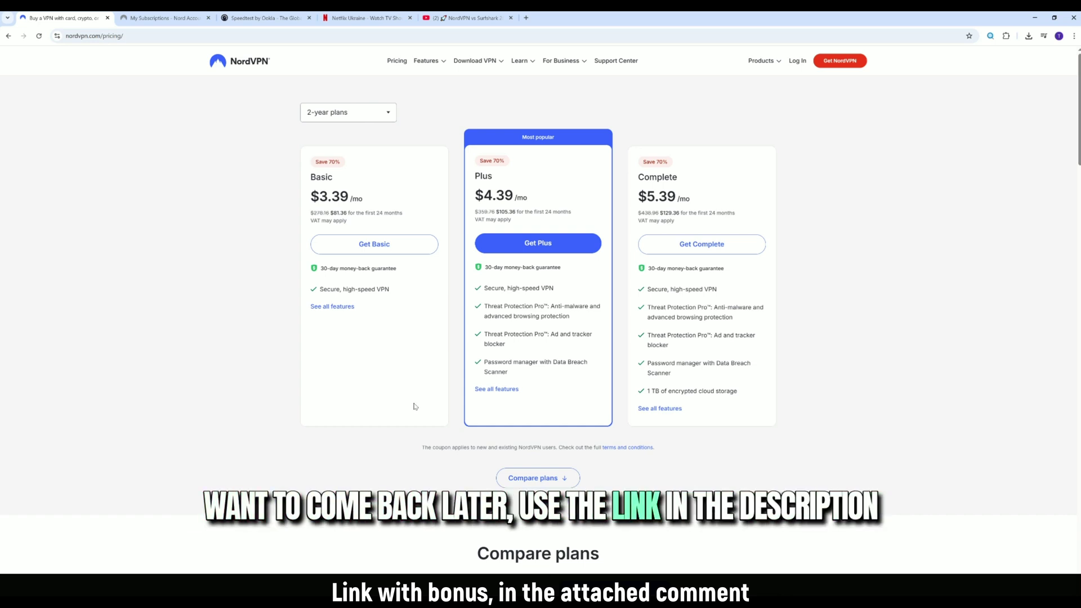
pyautogui.scroll(-2, 414, 407)
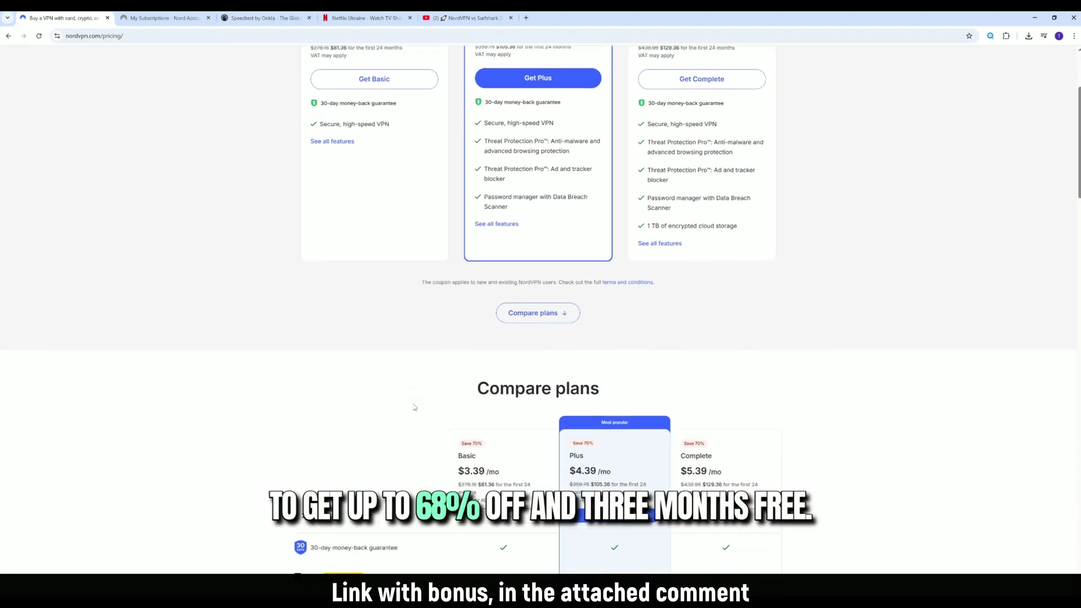
pyautogui.scroll(-1, 415, 406)
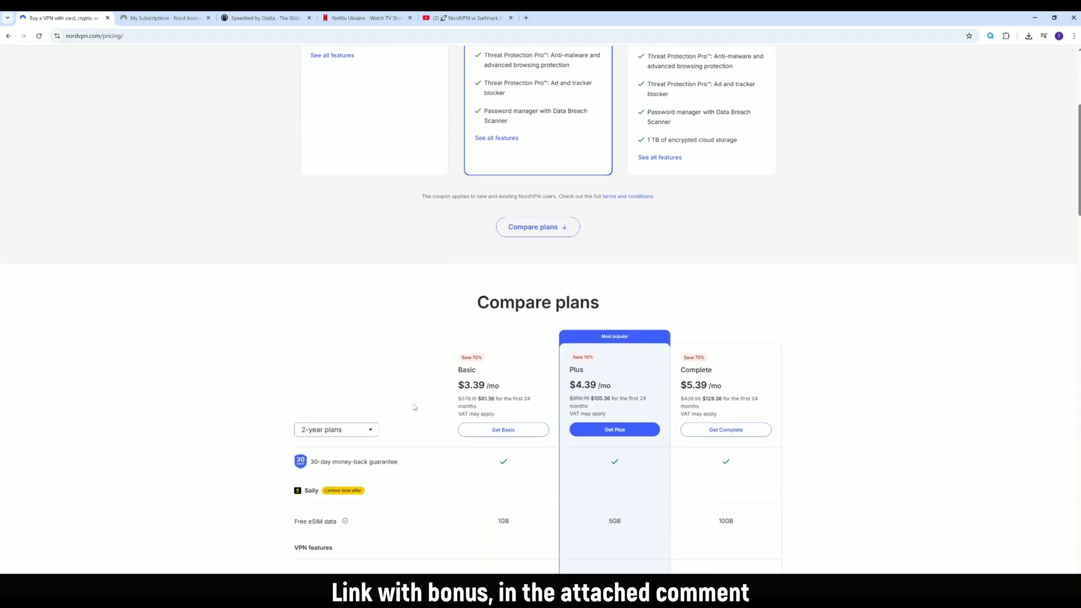
pyautogui.scroll(-1, 303, 353)
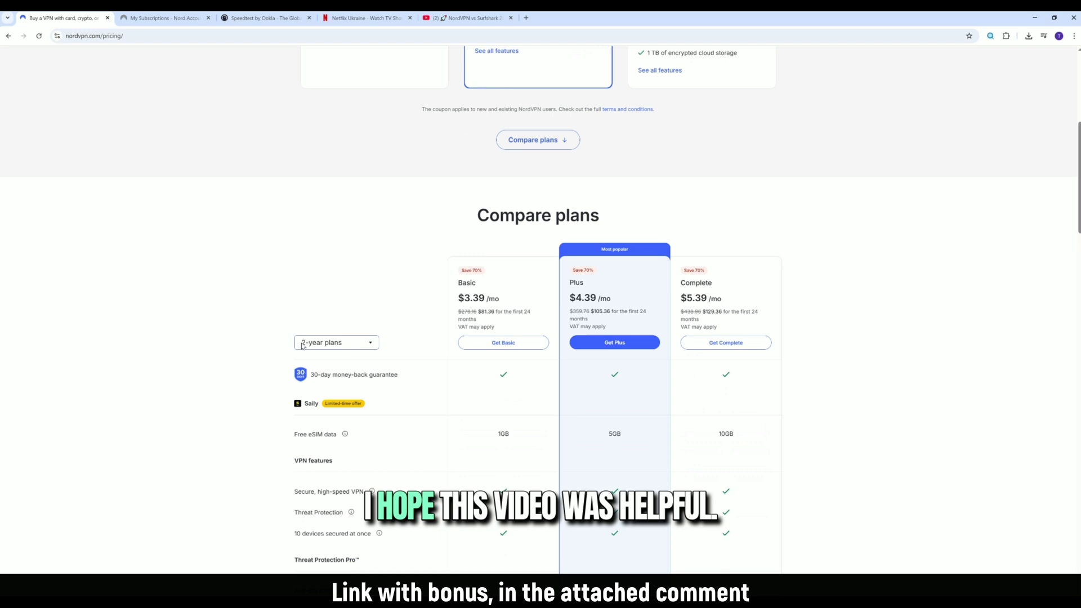
pyautogui.scroll(-1, 254, 338)
pyautogui.scroll(-1, 253, 333)
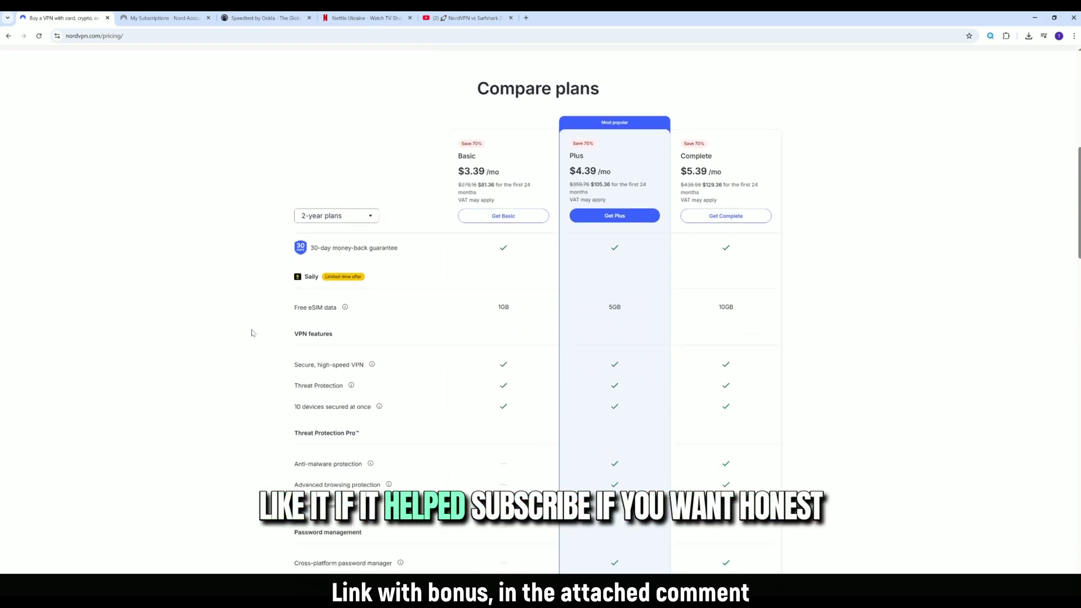
pyautogui.scroll(-2, 251, 333)
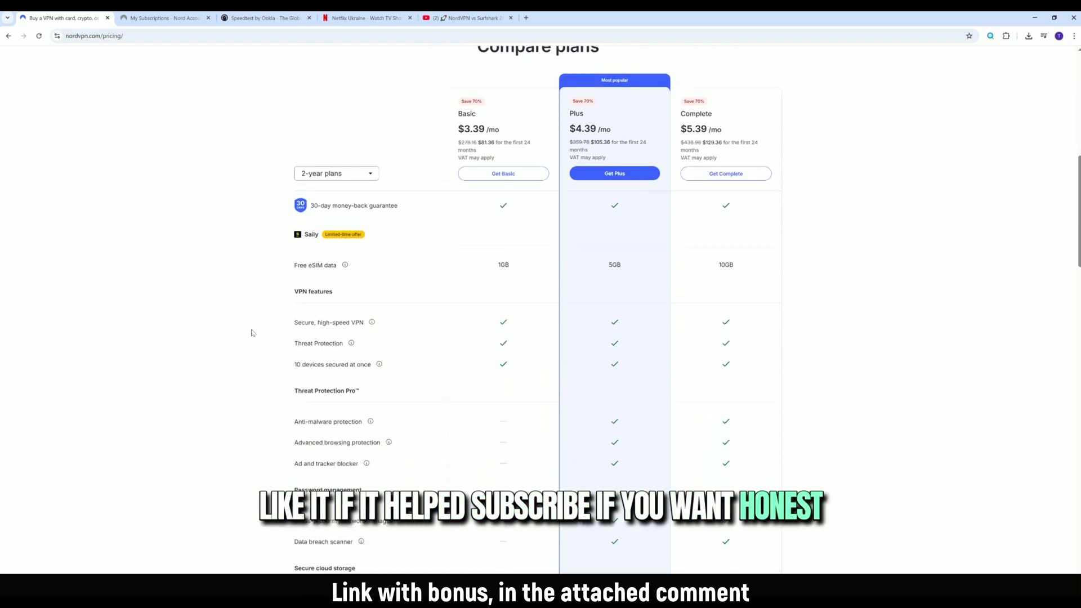
pyautogui.scroll(3, 251, 333)
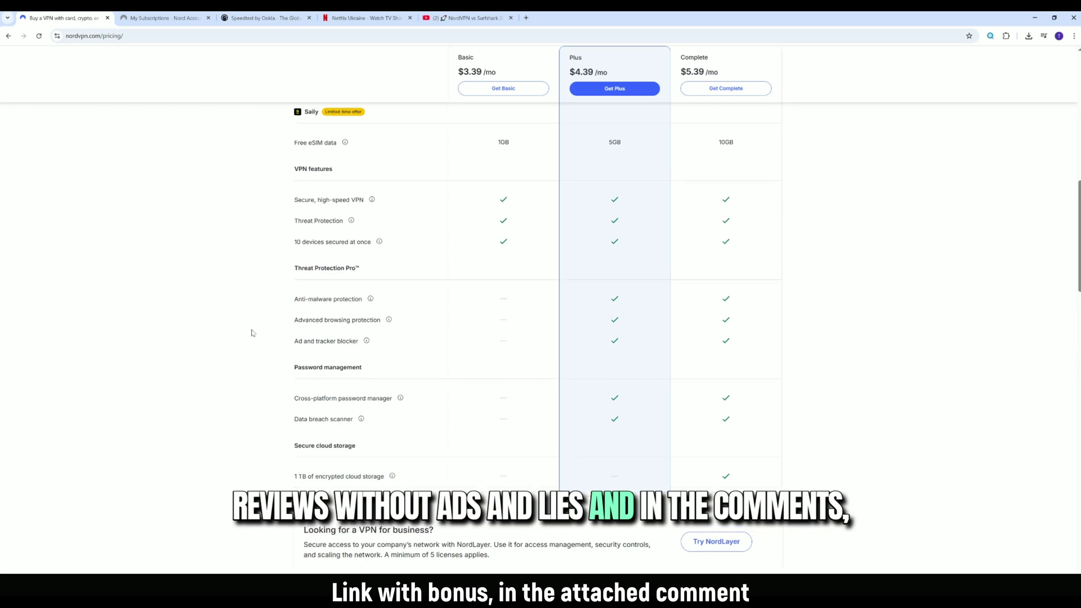
pyautogui.scroll(3, 251, 333)
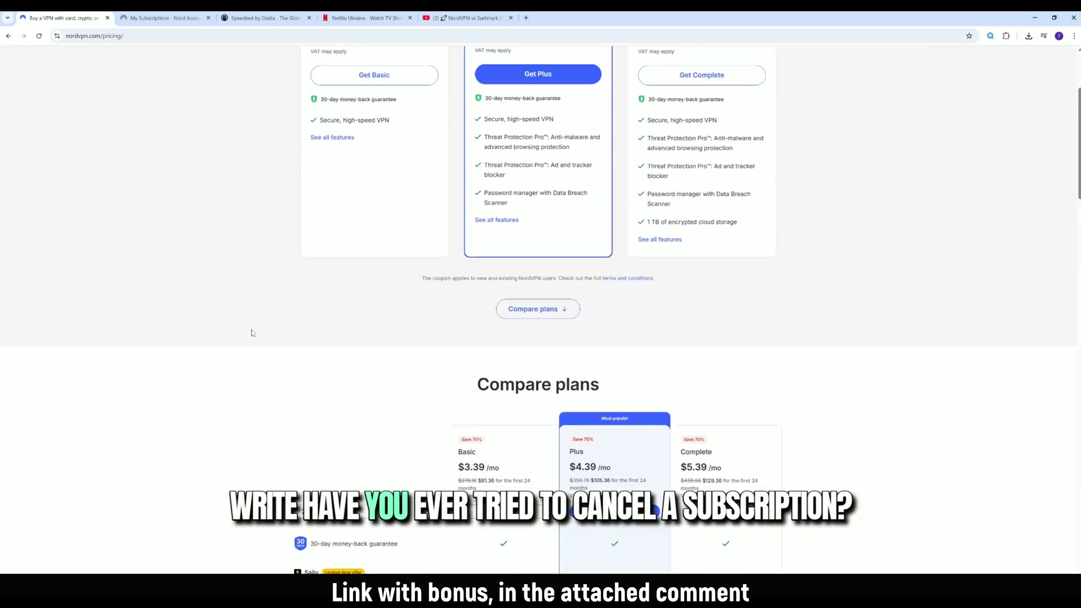
pyautogui.scroll(2, 251, 333)
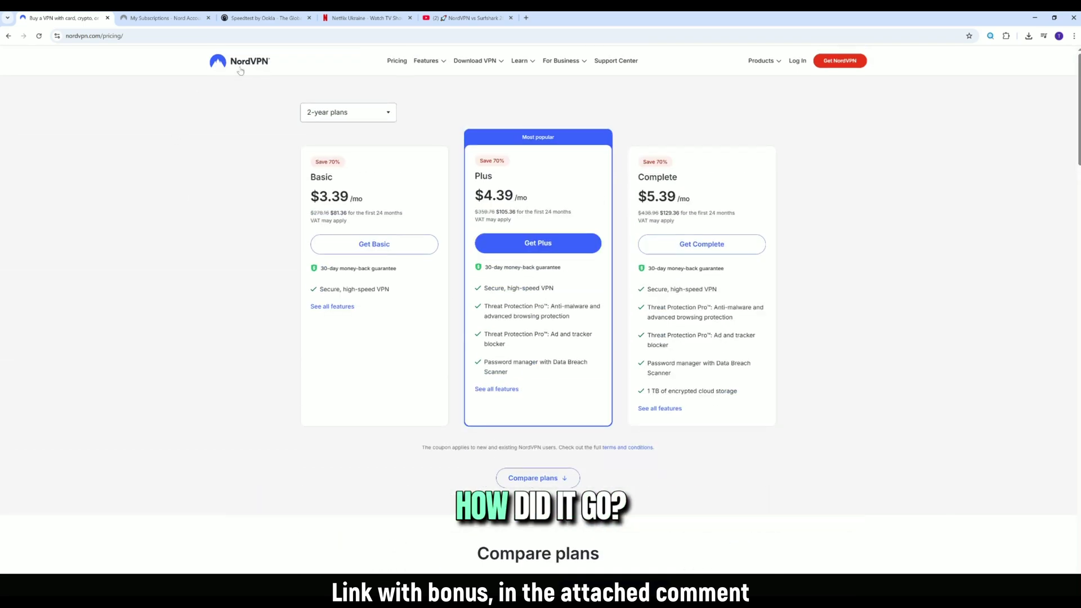
# Reload with F5 to bring up the NordVPN home page
pyautogui.press('F5')
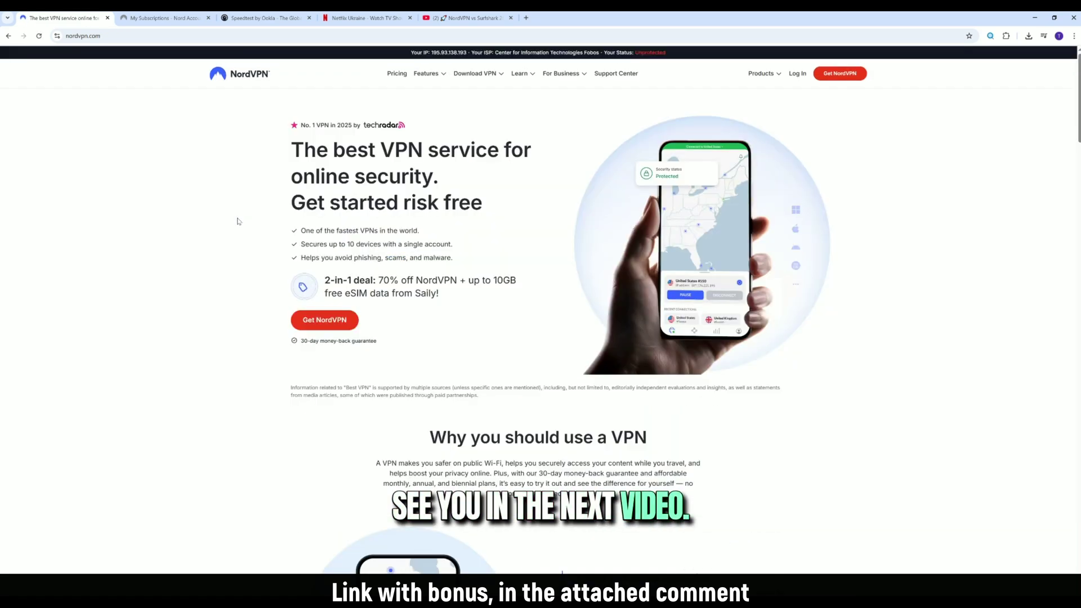